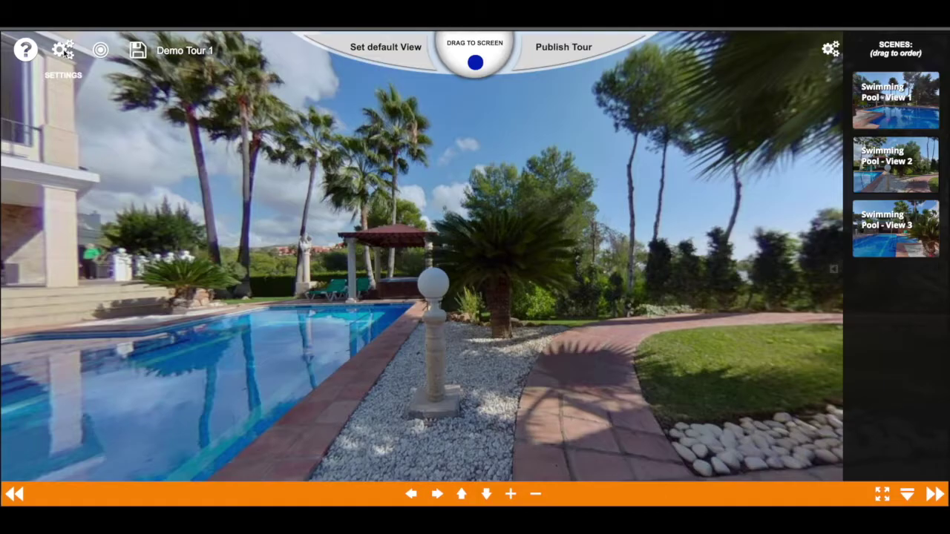
Turn on Overwrite Defaults in Demo Tour 1's settings, look over the tour customizer options, and close the settings without saving
click(64, 49)
click(611, 188)
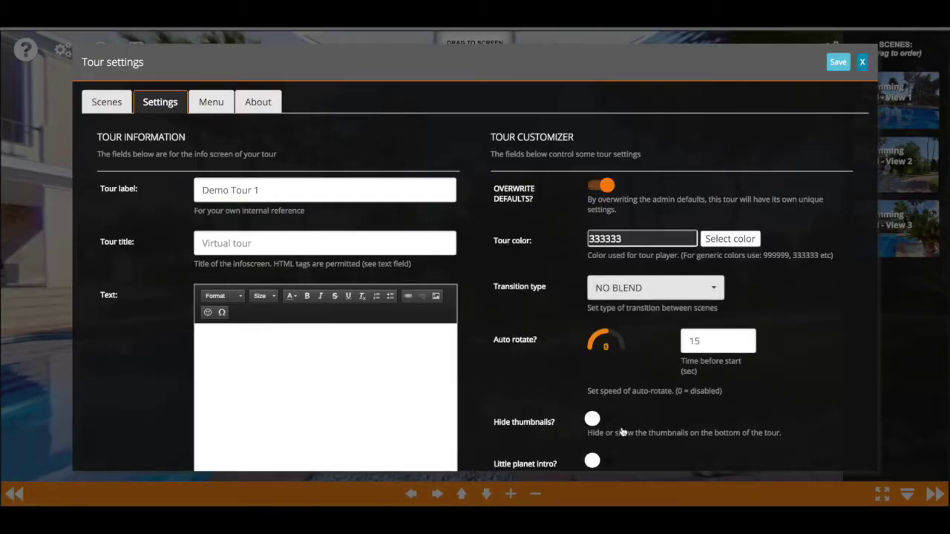
scroll(622, 432, down, 1)
click(863, 63)
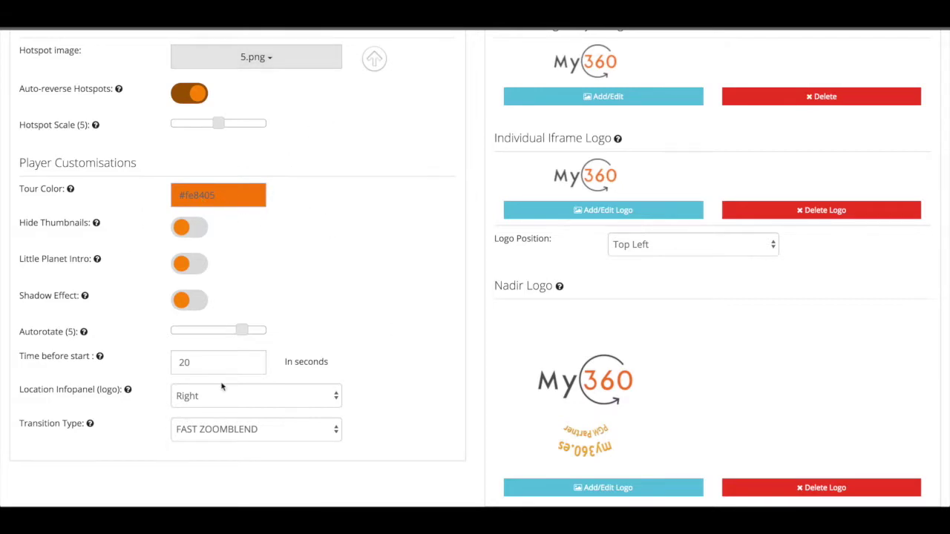
Set the default tour color under Player Customisations to #333333
click(232, 196)
text(#333333)
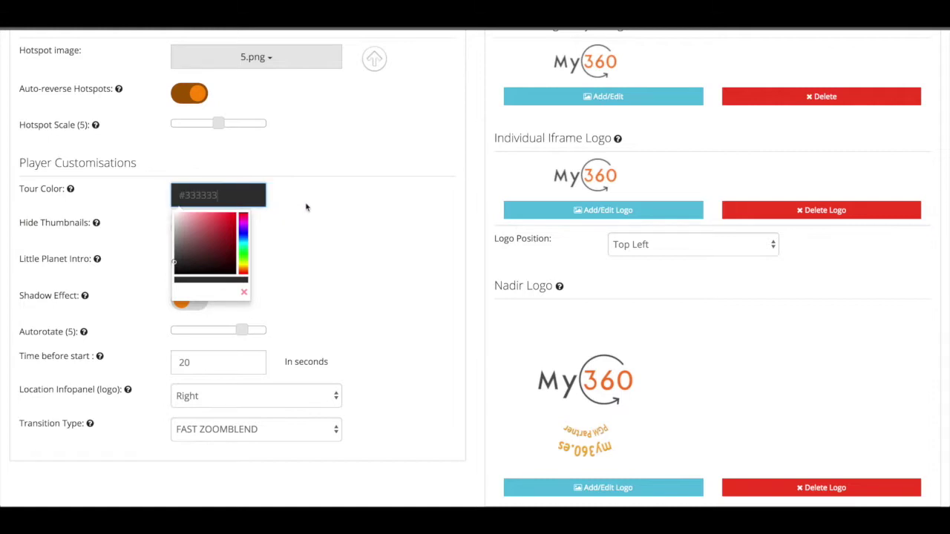
click(306, 207)
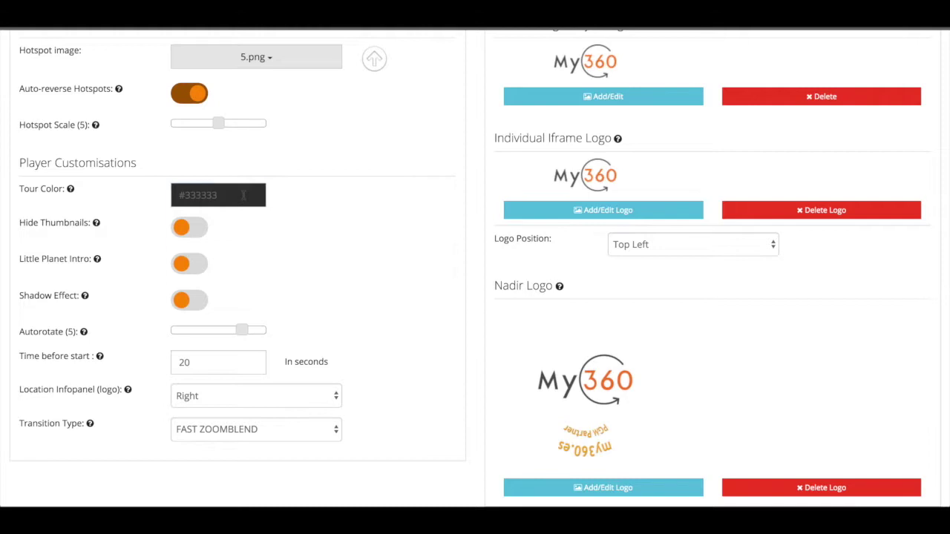
click(243, 196)
click(300, 194)
click(218, 199)
click(301, 237)
Enable Hide Thumbnails, Little Planet Intro and Shadow Effect in the default player customisations
click(195, 235)
click(189, 266)
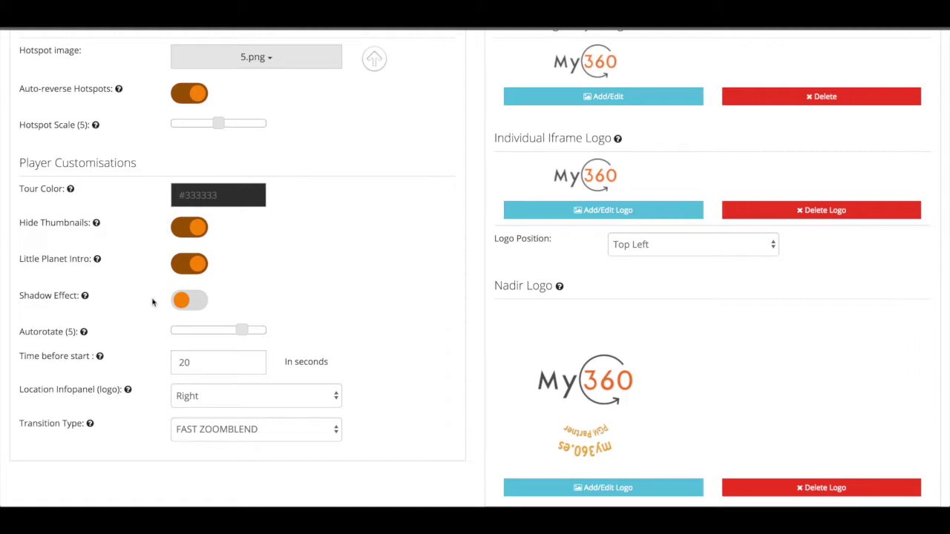
click(182, 301)
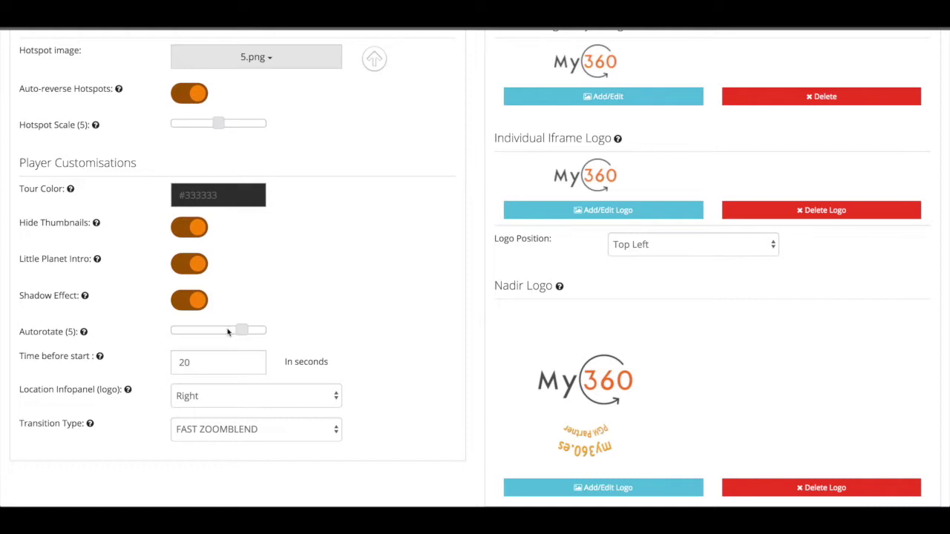
Set the default autorotate to -5 and the infopanel logo location to Left
double_click(183, 363)
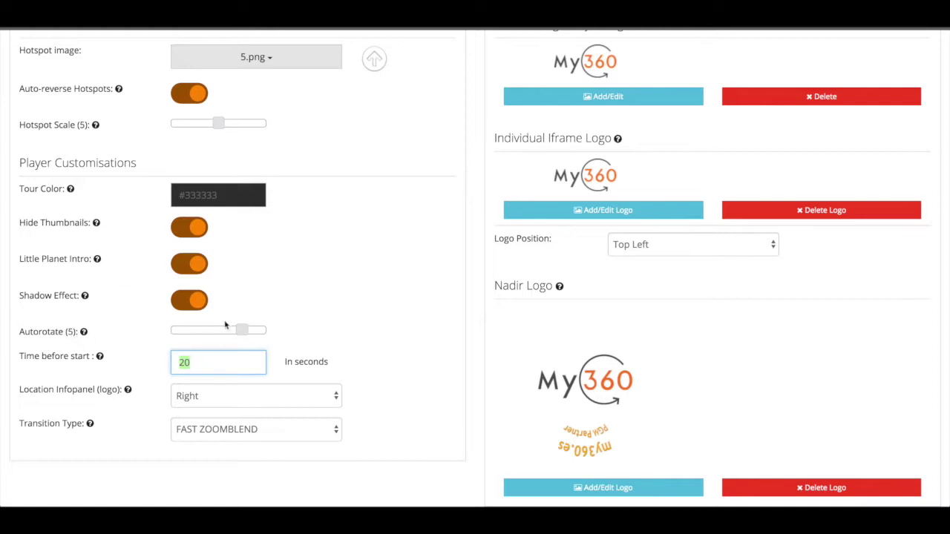
drag(241, 331, 192, 333)
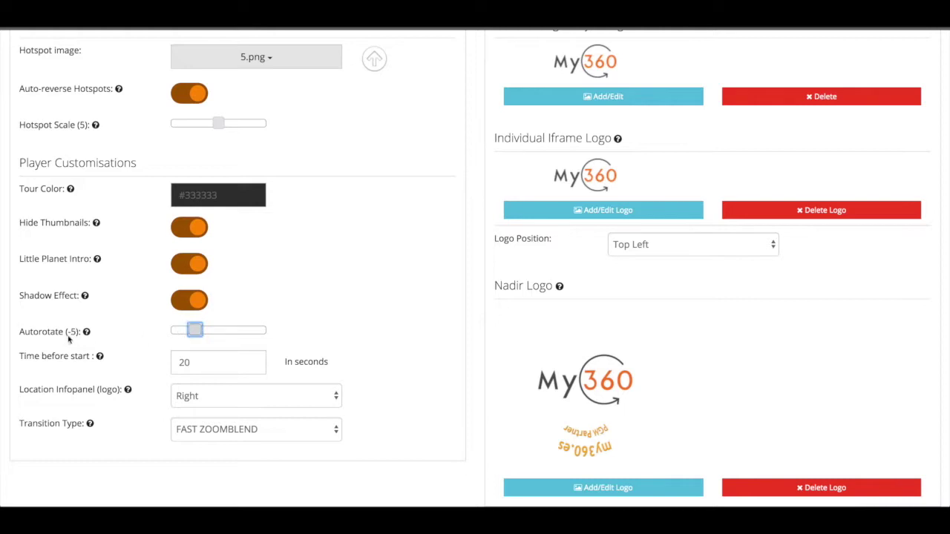
click(195, 331)
mouse_move(195, 331)
mouse_down()
mouse_move(170, 332)
mouse_move(235, 333)
mouse_move(195, 334)
mouse_up()
click(208, 397)
click(227, 384)
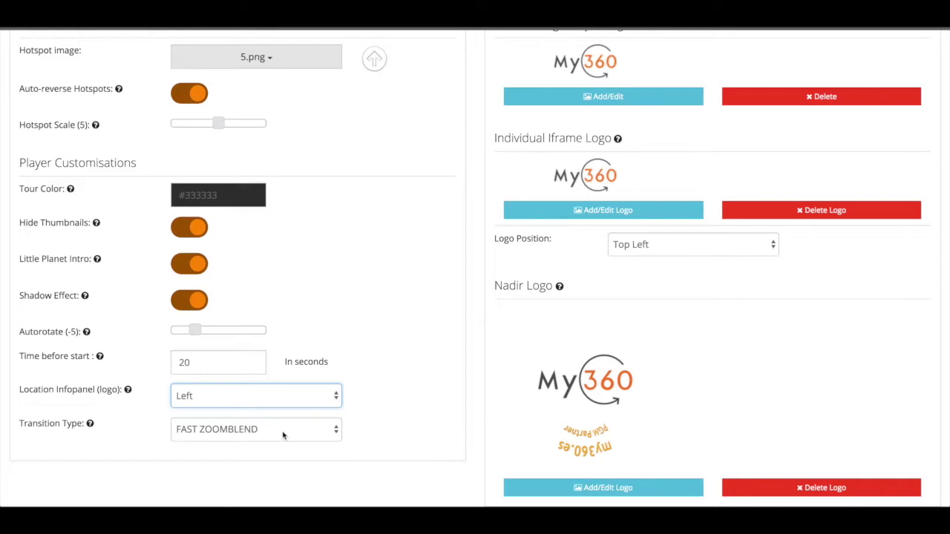
Set the default transition type to SLOW BLEND and save the default configuration
click(283, 436)
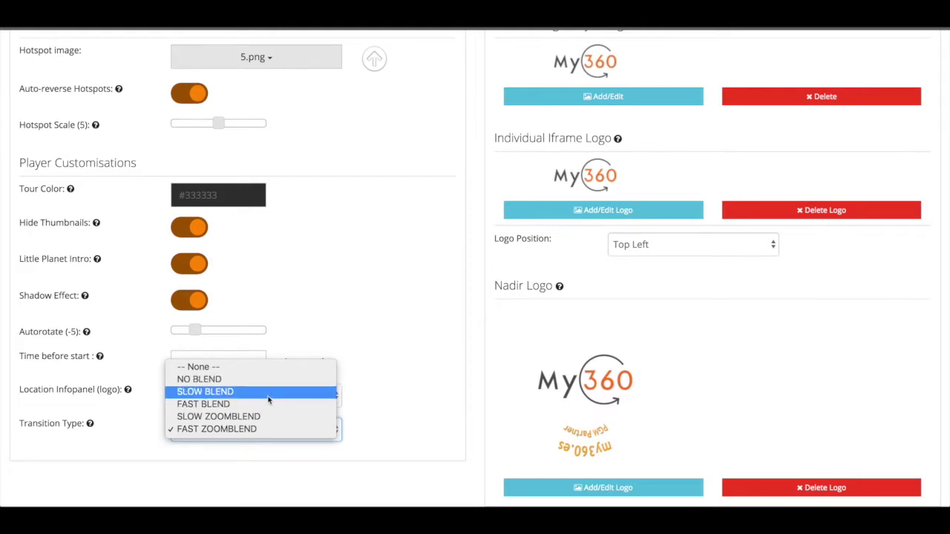
click(237, 391)
scroll(383, 259, up, 2)
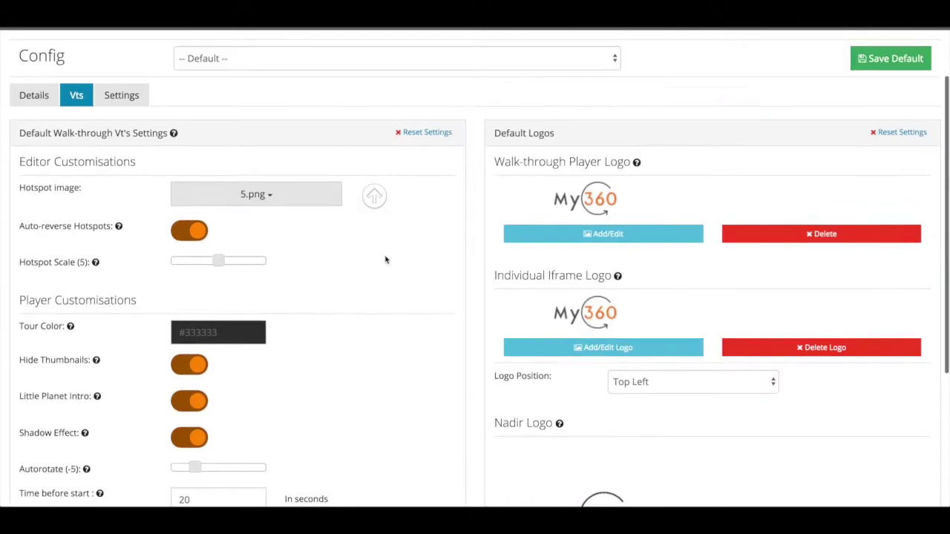
click(895, 65)
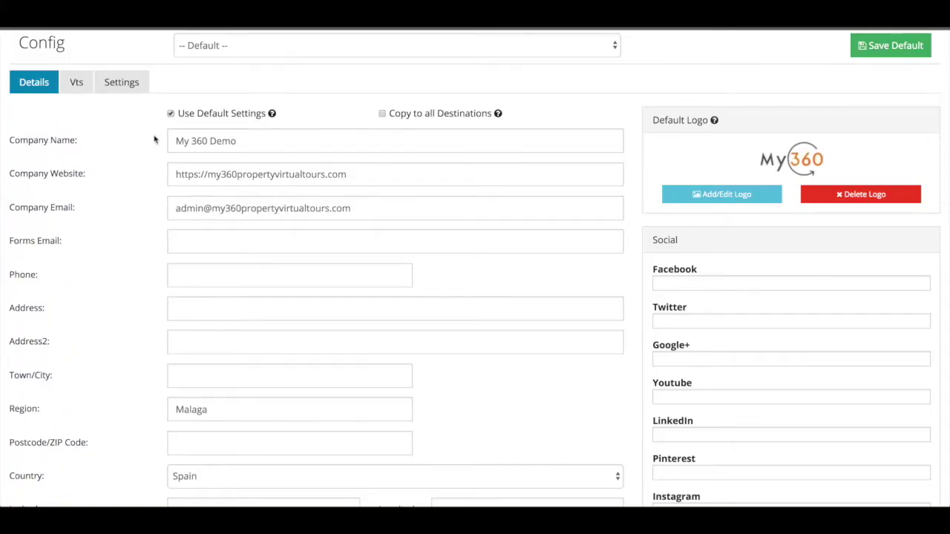
Reopen the default Vts settings and check the navigation bar in the tour player at Swimming Pool - View 2
click(76, 84)
scroll(475, 382, down, 1)
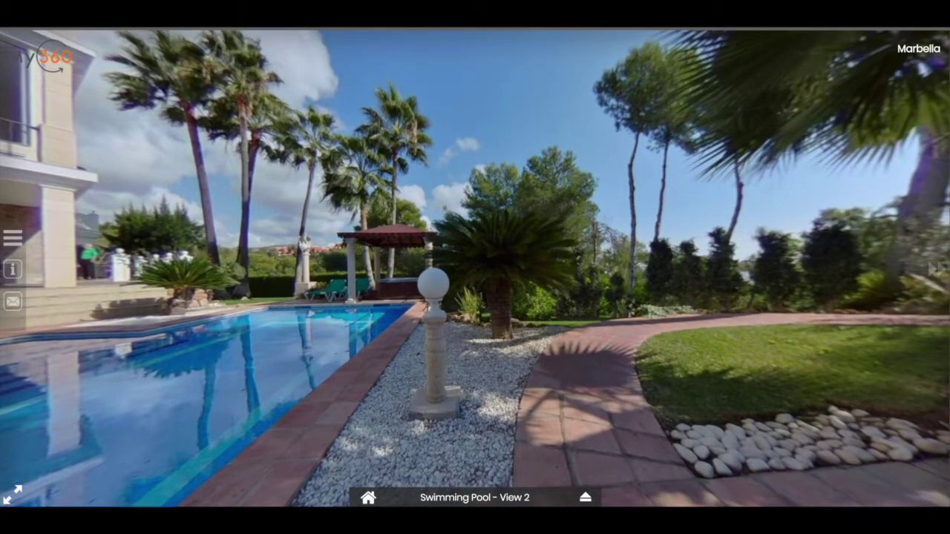
click(405, 503)
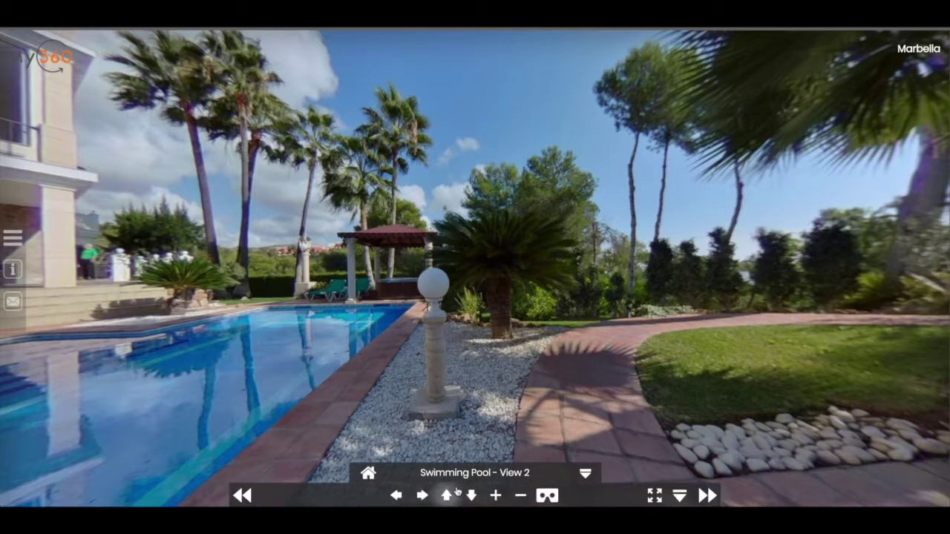
click(547, 475)
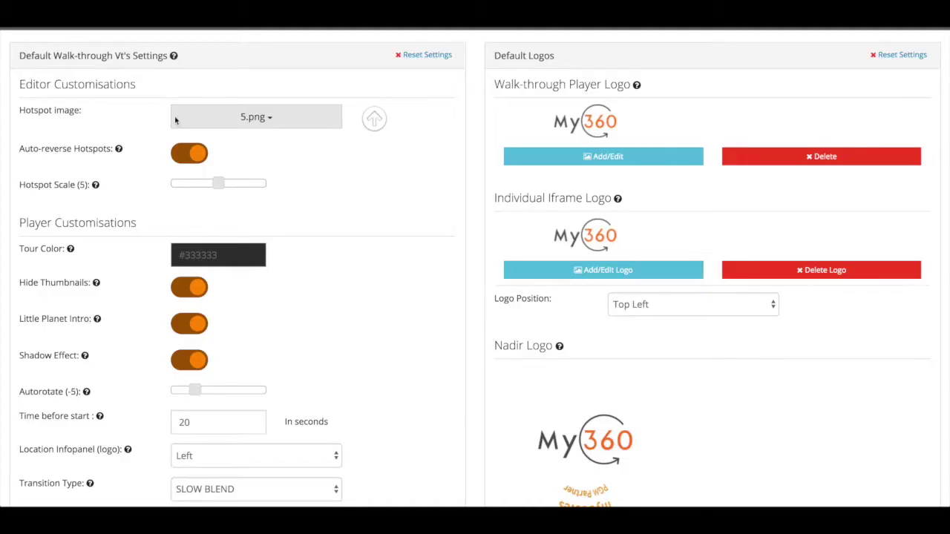
Review the default walk-through settings alongside the player, iframe and nadir logo settings
scroll(383, 323, down, 1)
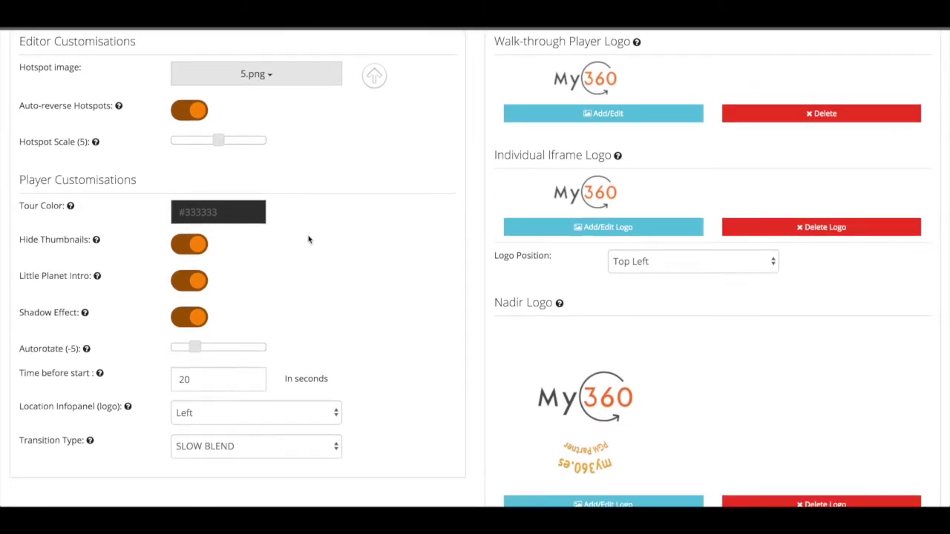
scroll(364, 226, up, 1)
scroll(394, 211, up, 1)
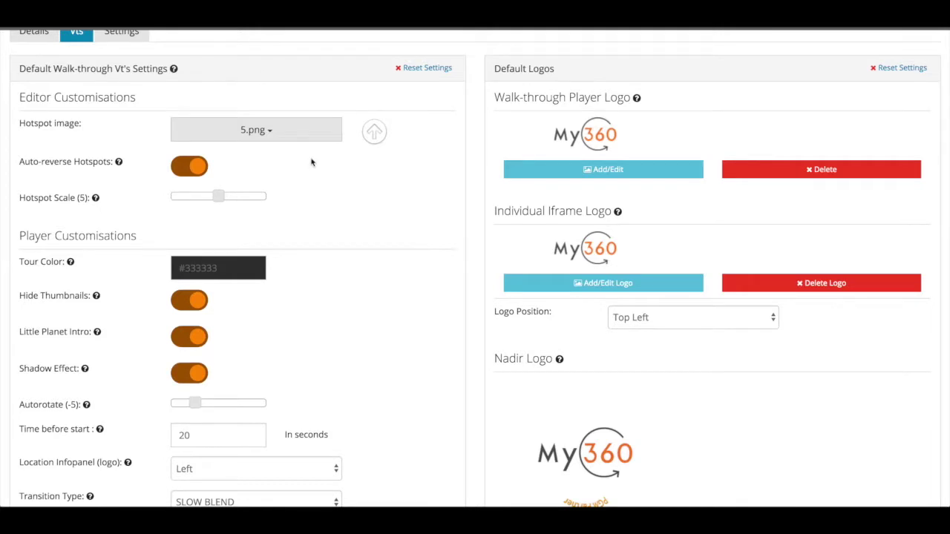
scroll(482, 387, down, 1)
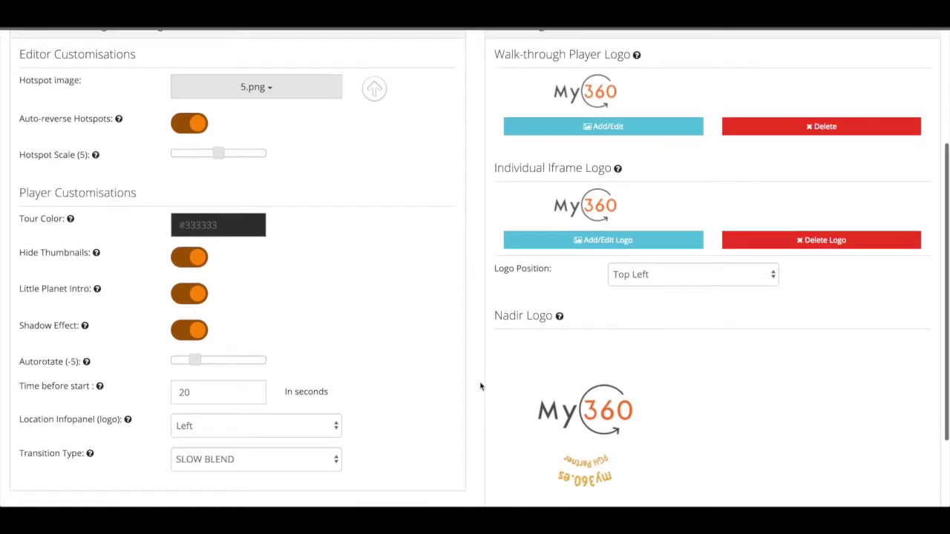
scroll(607, 370, down, 1)
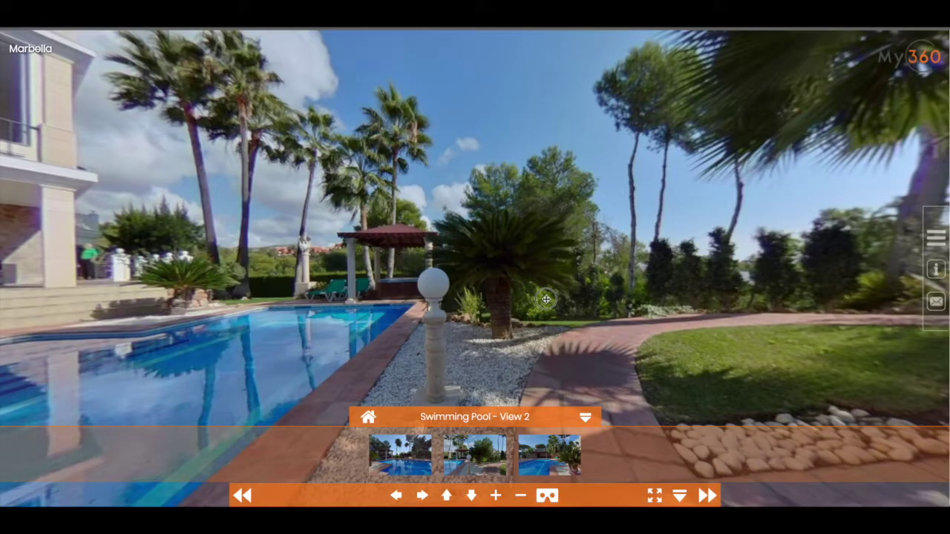
Look down to the floor of the Swimming Pool - View 2 panorama to examine the nadir logo, and review the Nadir Logo setting
drag(546, 300, 564, 135)
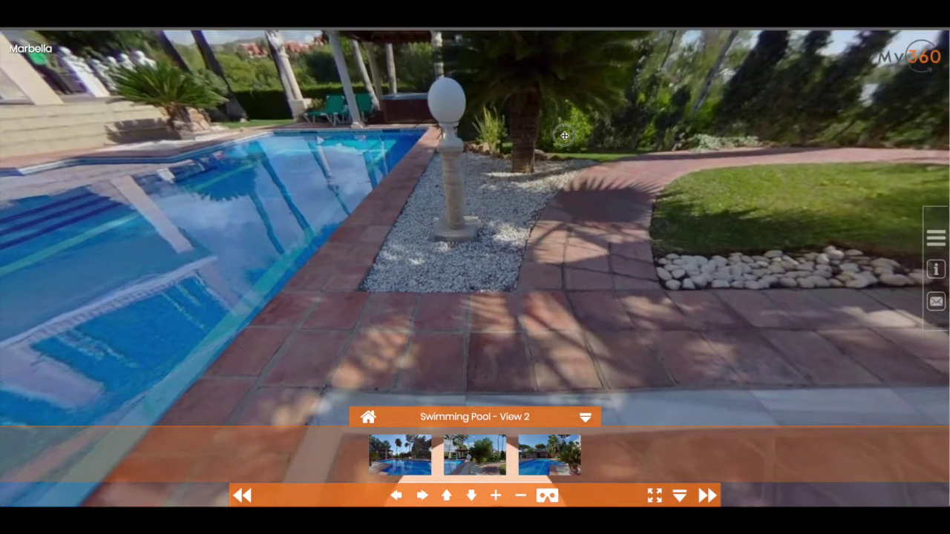
drag(492, 329, 455, 215)
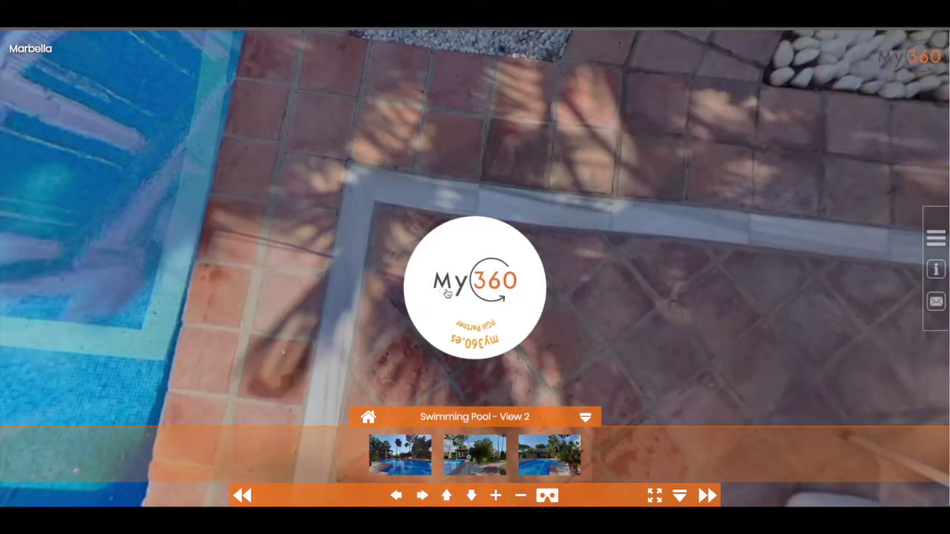
drag(569, 132, 470, 311)
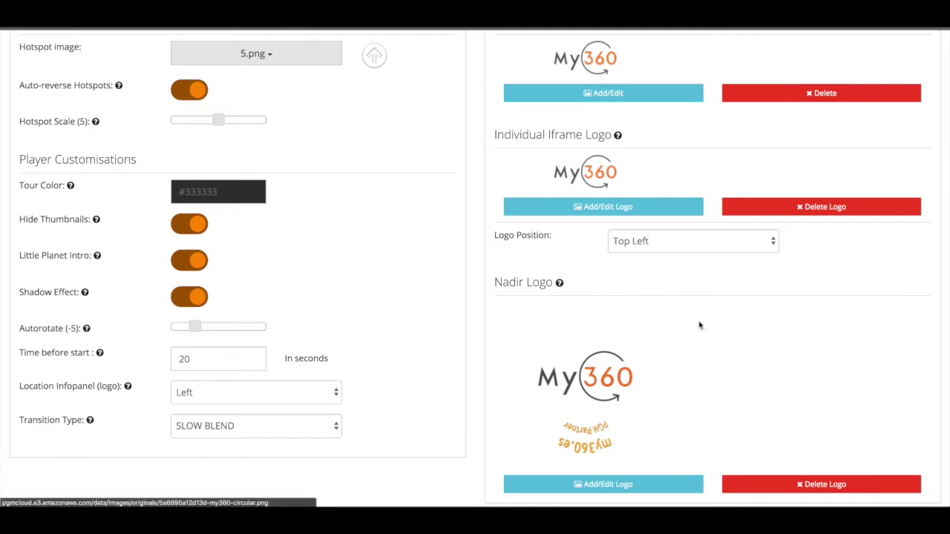
scroll(697, 324, up, 1)
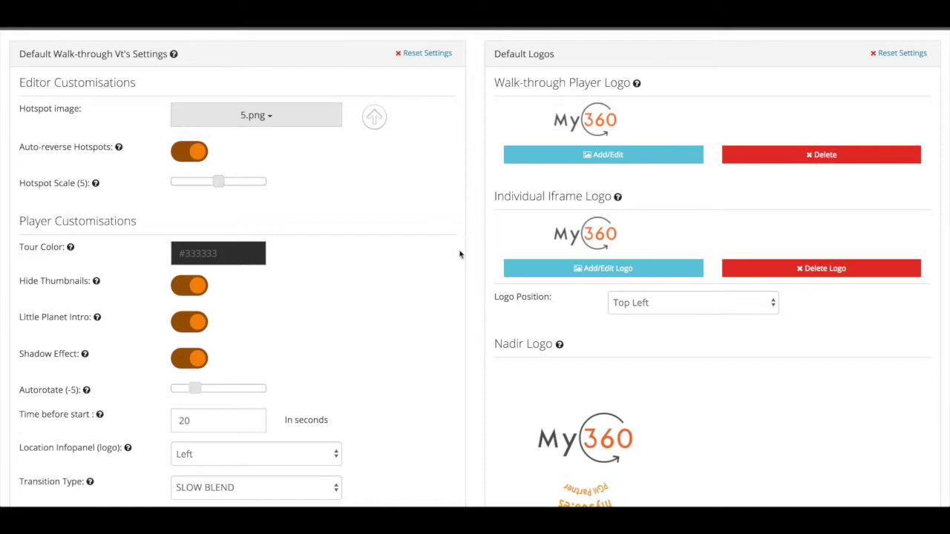
scroll(488, 256, down, 1)
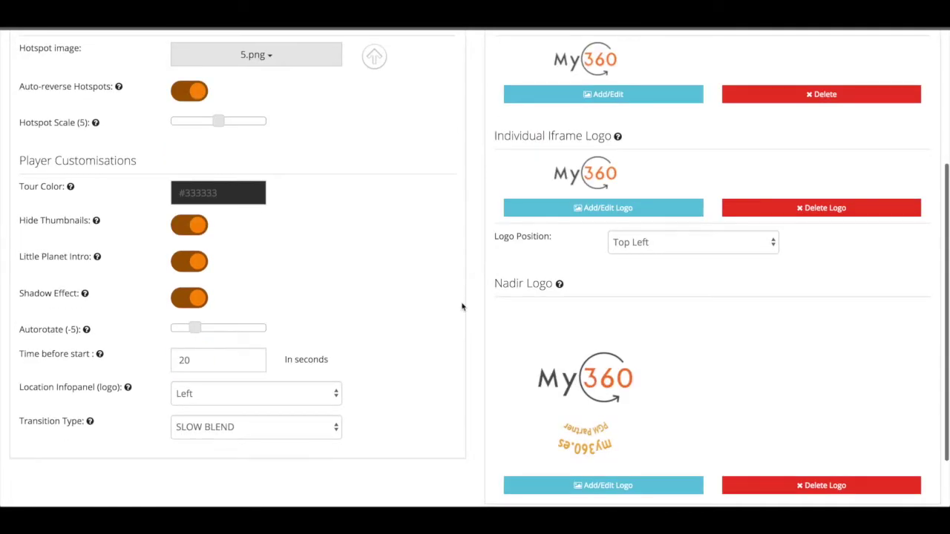